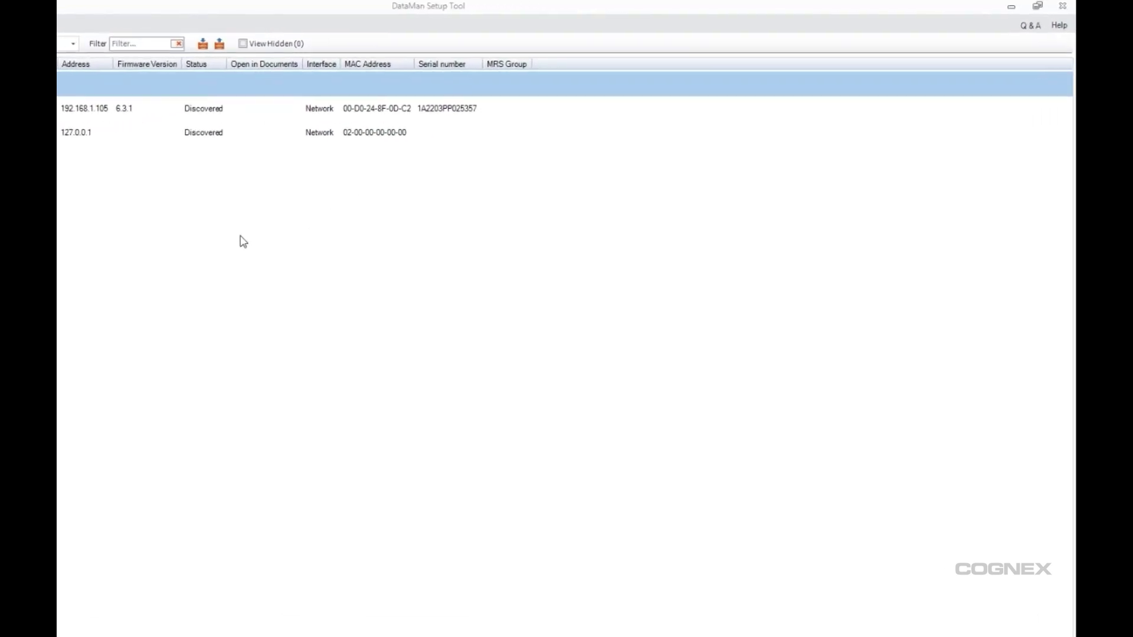
Check the installed DataMan Setup Tool version in the help resources, then dismiss it
{"action": "left_click", "coordinate": [1061, 25]}
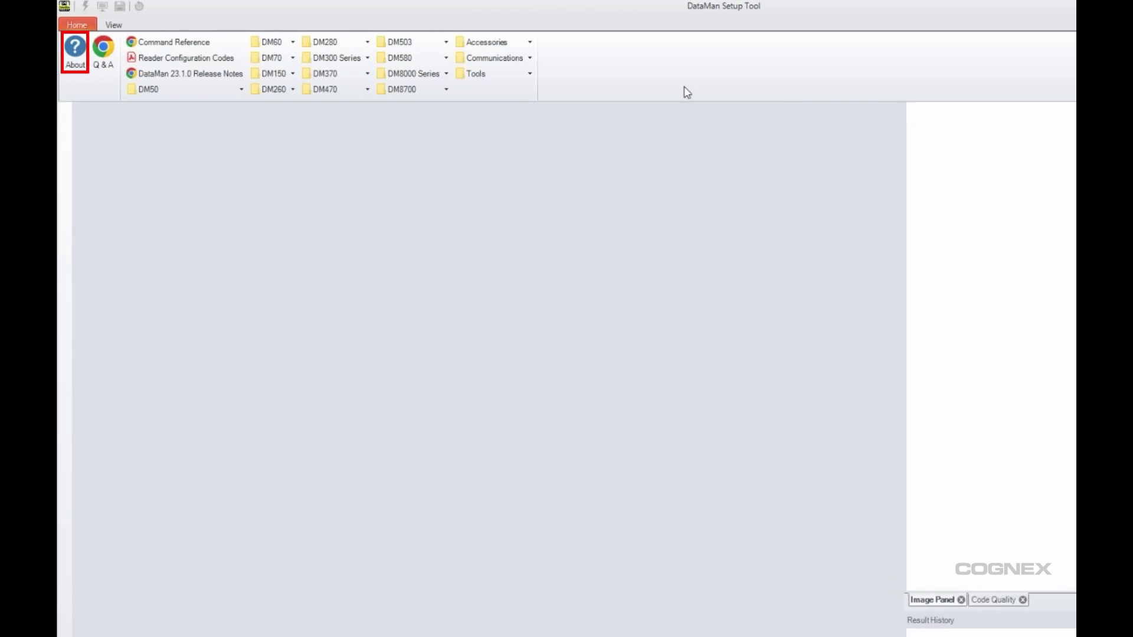
{"action": "left_click", "coordinate": [76, 51]}
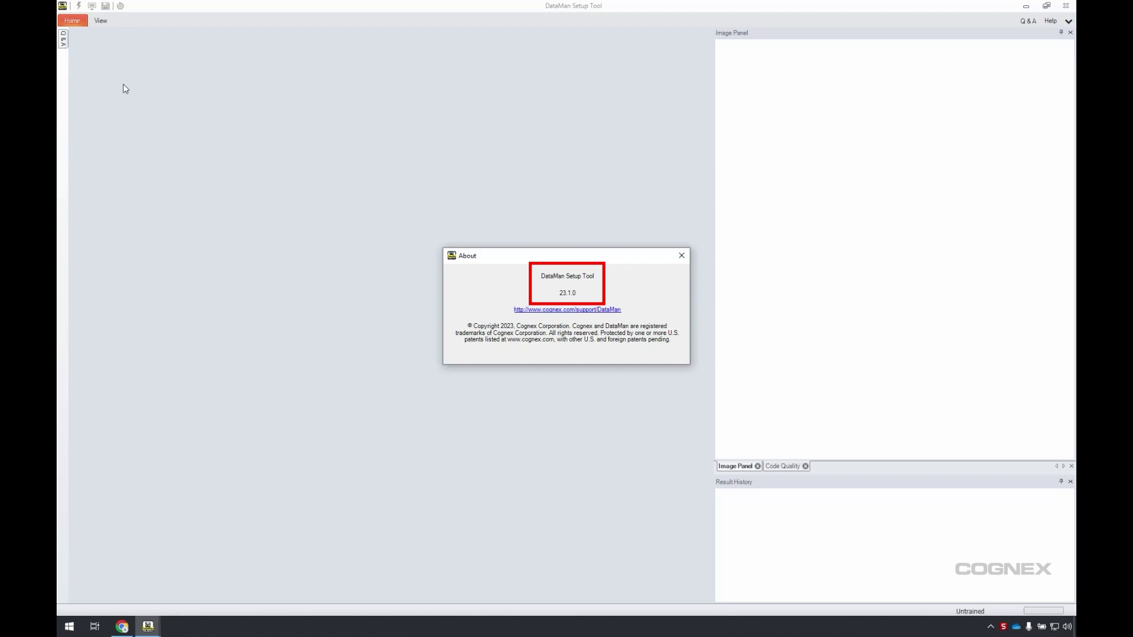
{"action": "left_click", "coordinate": [682, 255]}
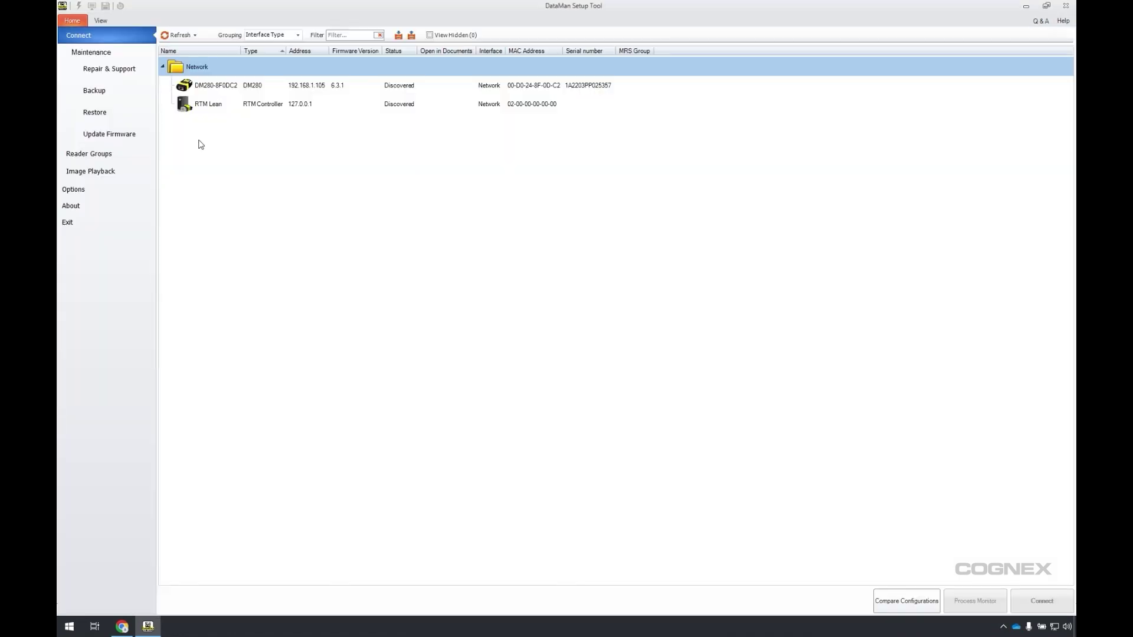
Load cognex.com in Chrome and go to the DataMan Software & Firmware downloads
{"action": "left_click", "coordinate": [122, 627]}
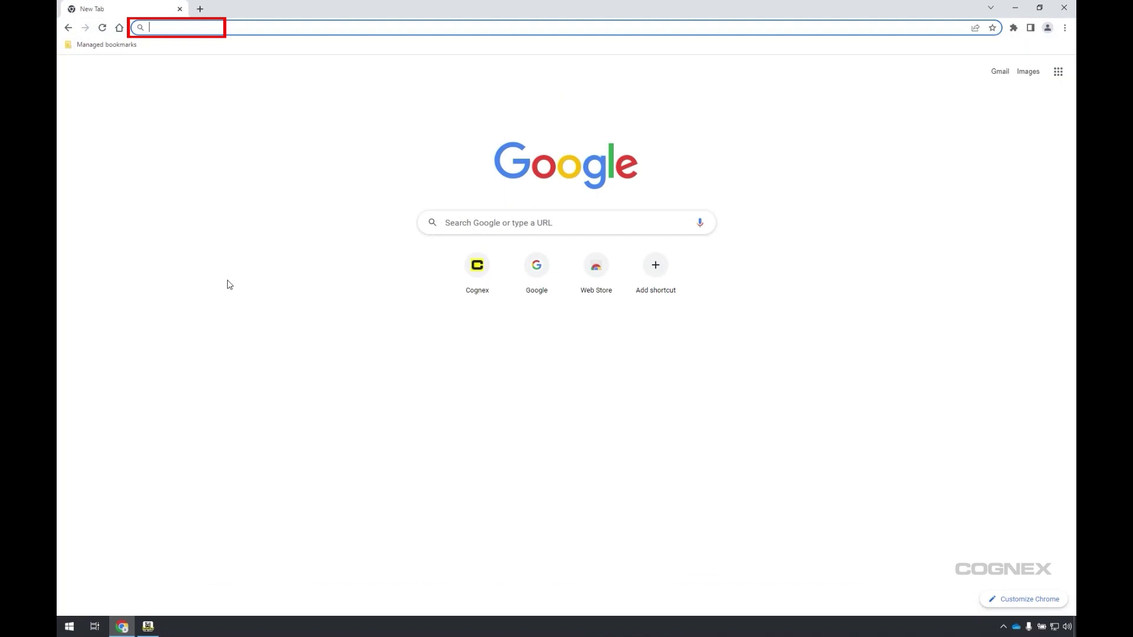
{"action": "type", "text": "cognex.com"}
{"action": "key", "text": "Return"}
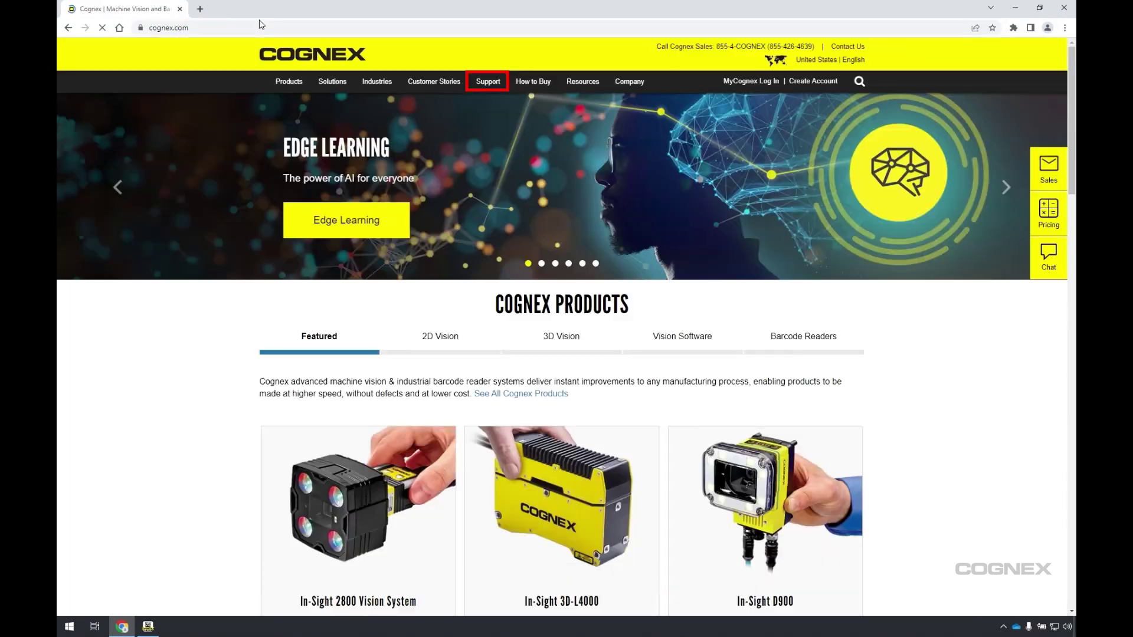
{"action": "mouse_move", "coordinate": [488, 82]}
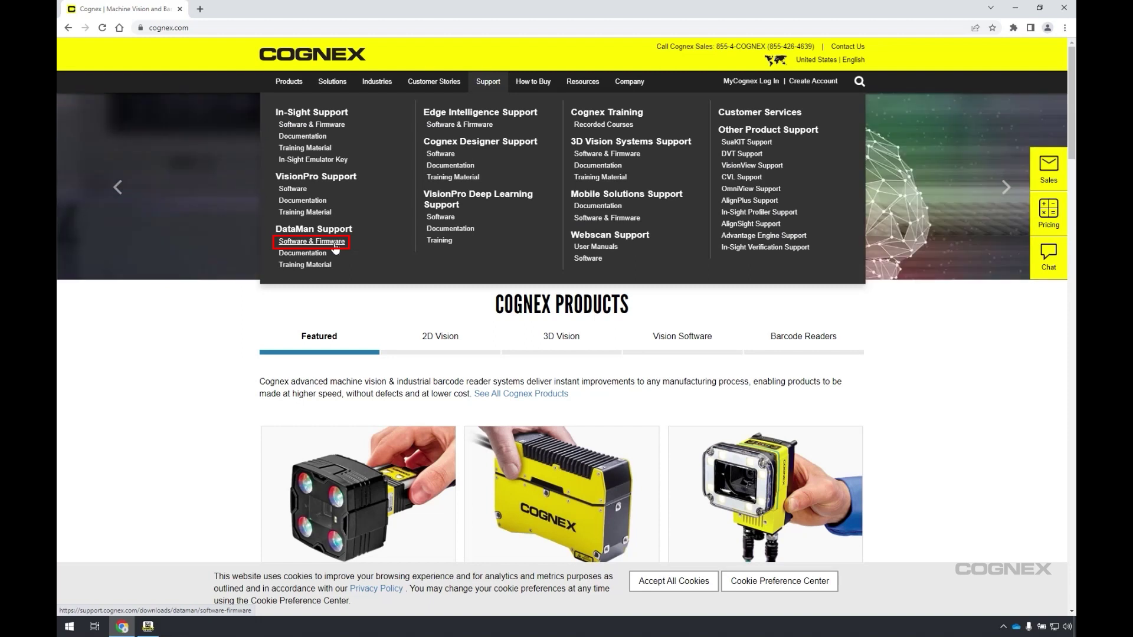
{"action": "left_click", "coordinate": [312, 241]}
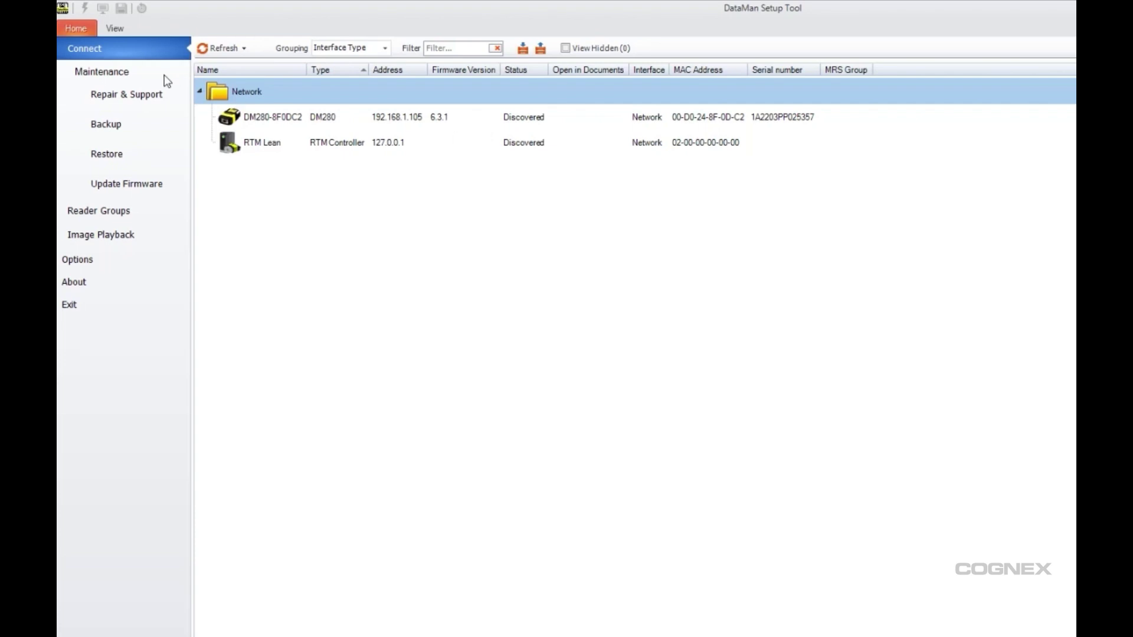
Show the Update Firmware page from the left menu, with the DM280 as target
{"action": "left_click", "coordinate": [170, 189]}
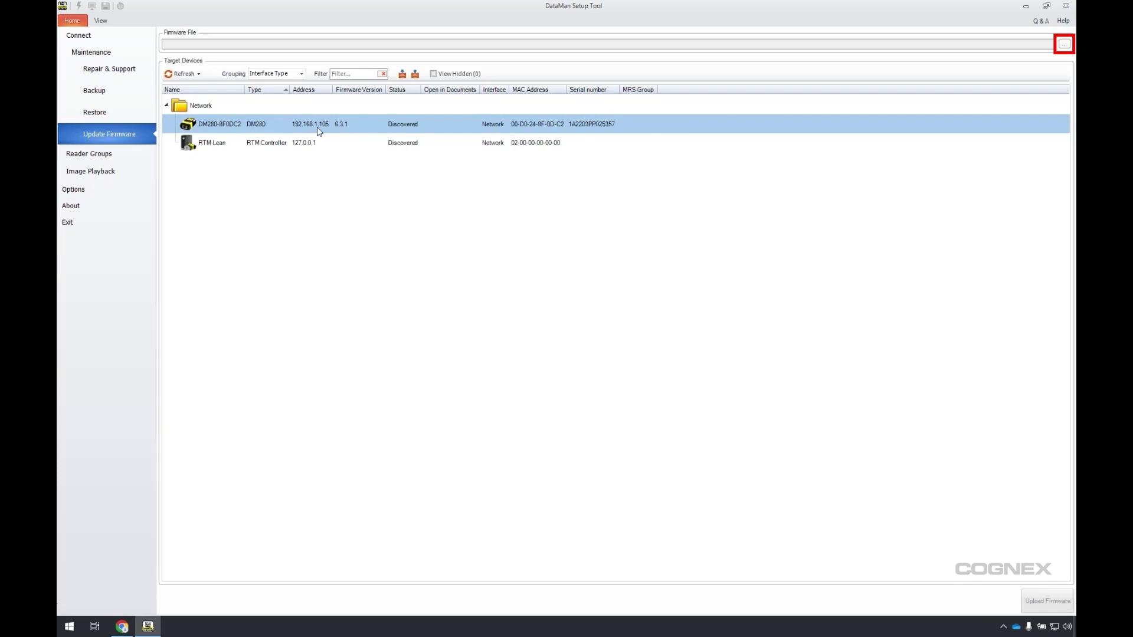
Choose DM280_v6.3.4.bin.gz as the firmware file through the browse dialog
{"action": "left_click", "coordinate": [1063, 45]}
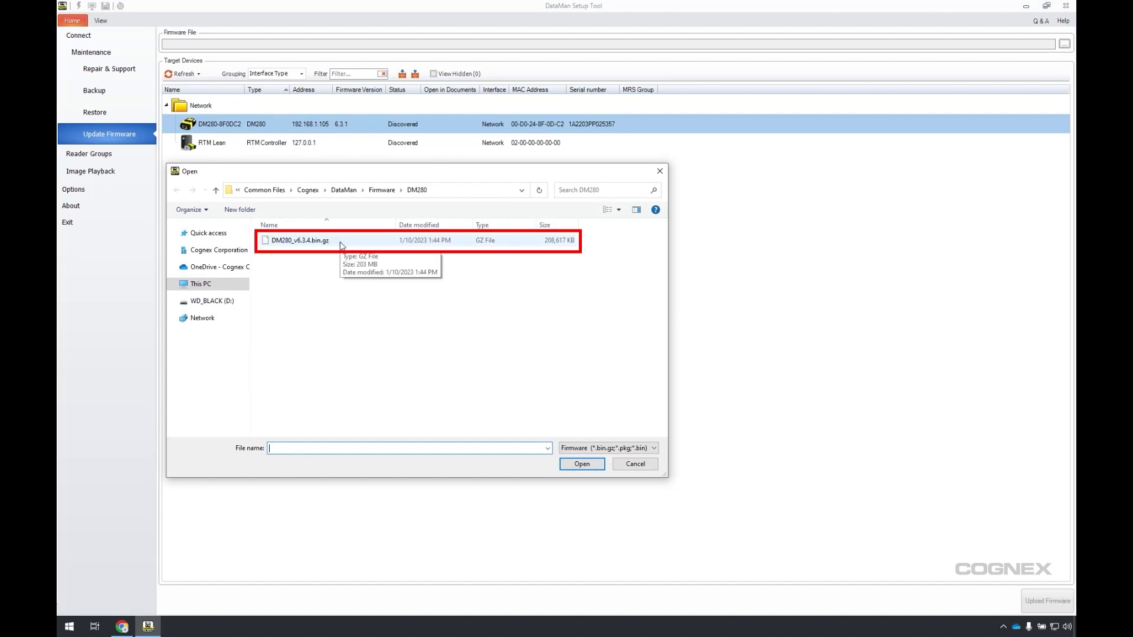
{"action": "left_click", "coordinate": [341, 244]}
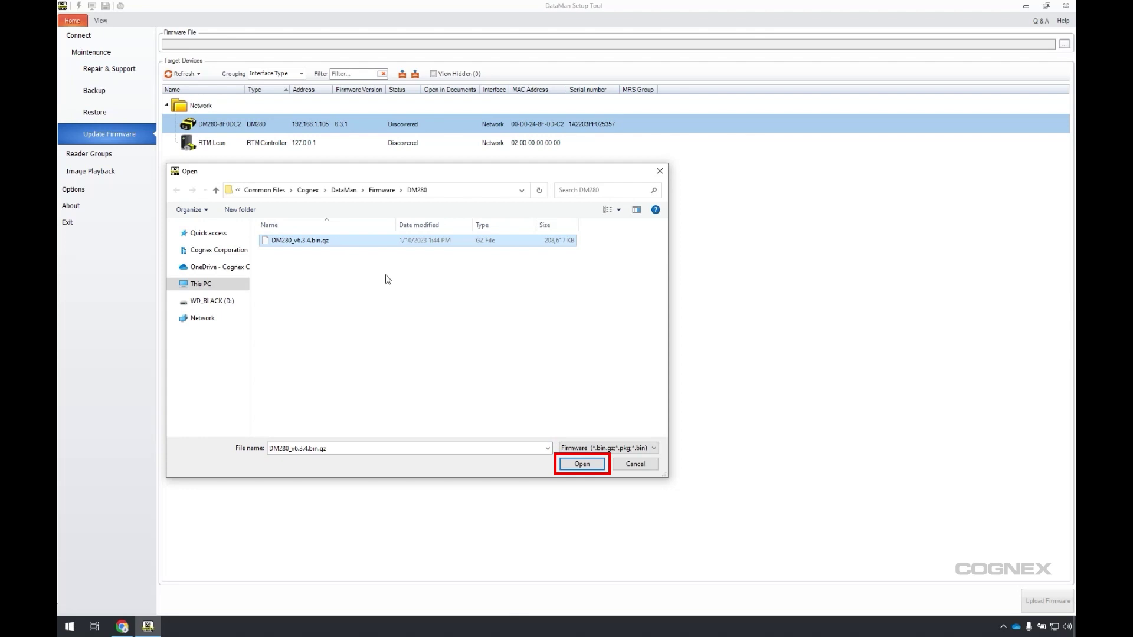
{"action": "left_click", "coordinate": [582, 465]}
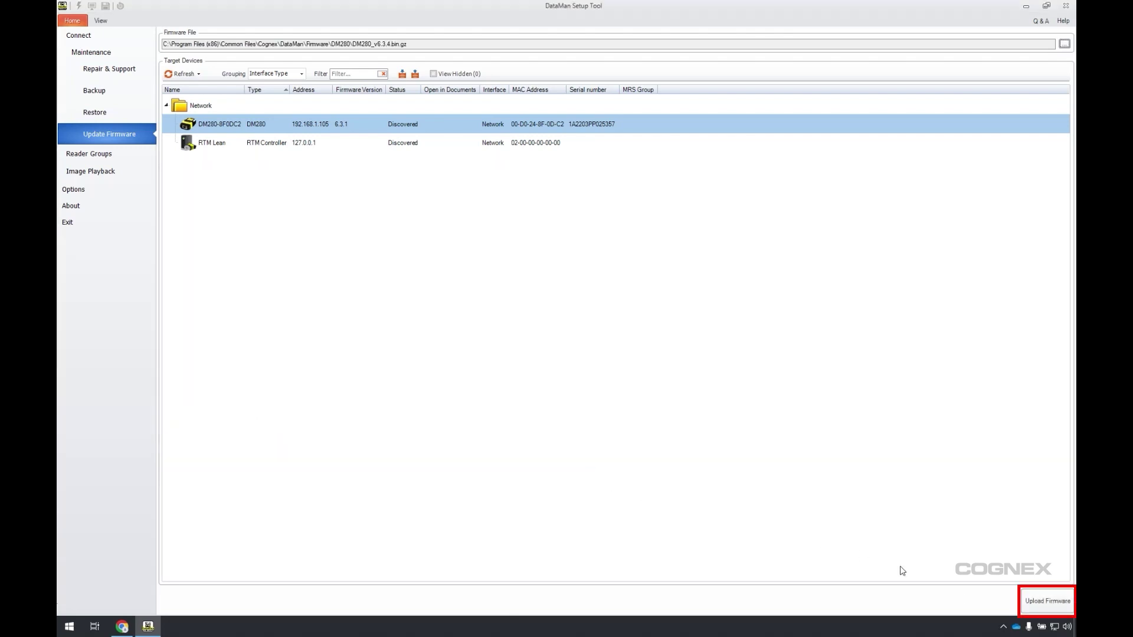
Start Upload Firmware to get the 6.3.1 to 6.3.4 update confirmation
{"action": "left_click", "coordinate": [1045, 604]}
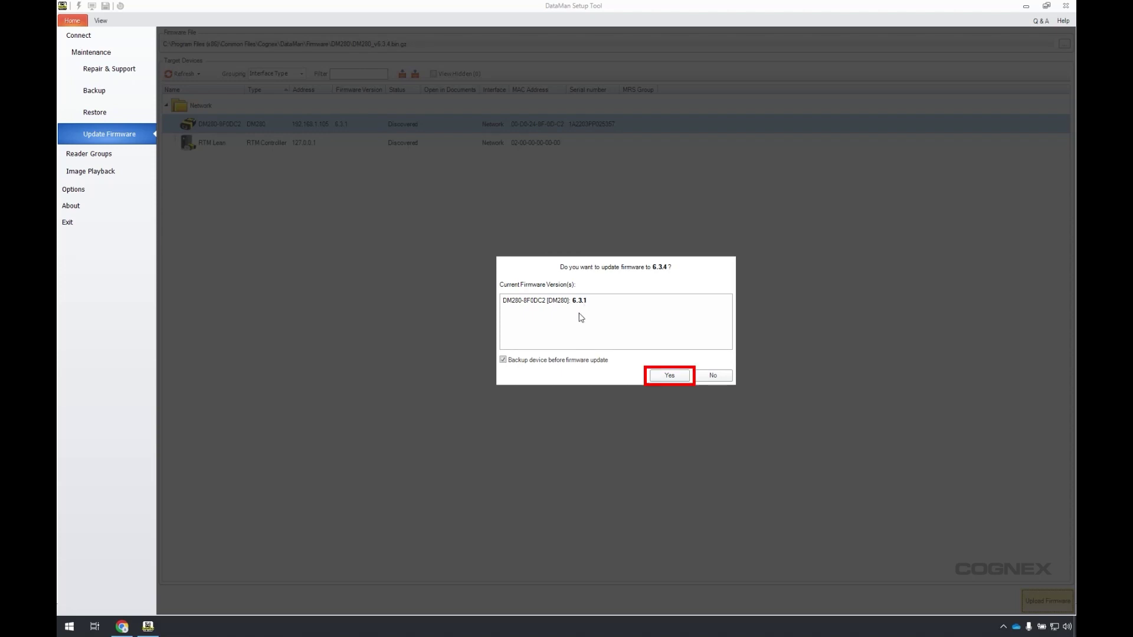
Approve the DM280 firmware update to 6.3.4 and close the finished update report
{"action": "left_click", "coordinate": [661, 378]}
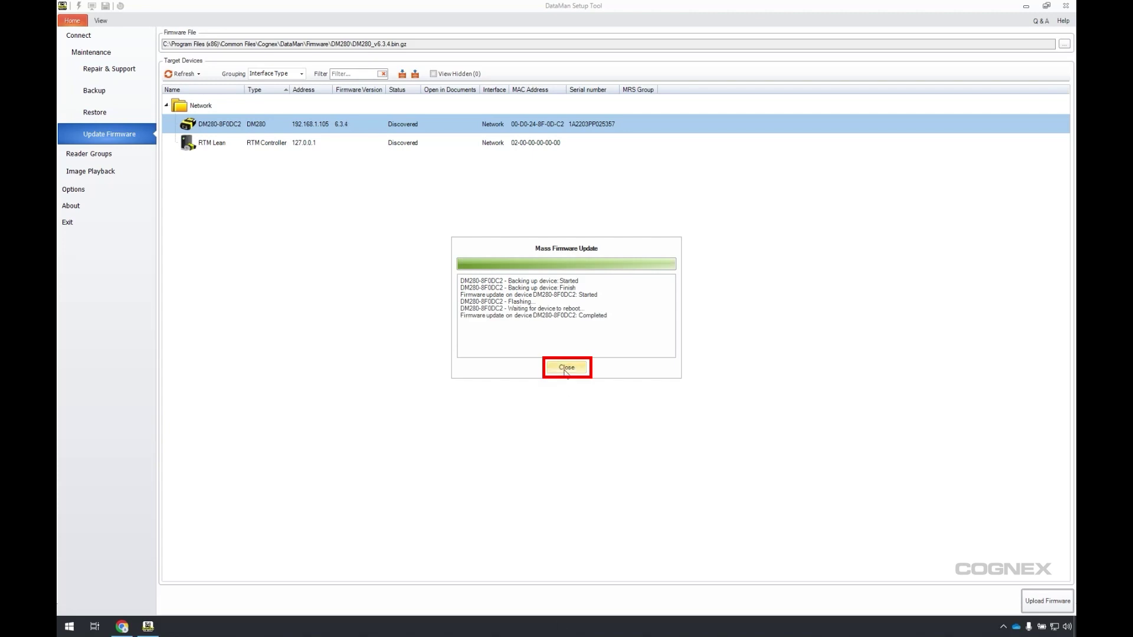
{"action": "left_click", "coordinate": [579, 370]}
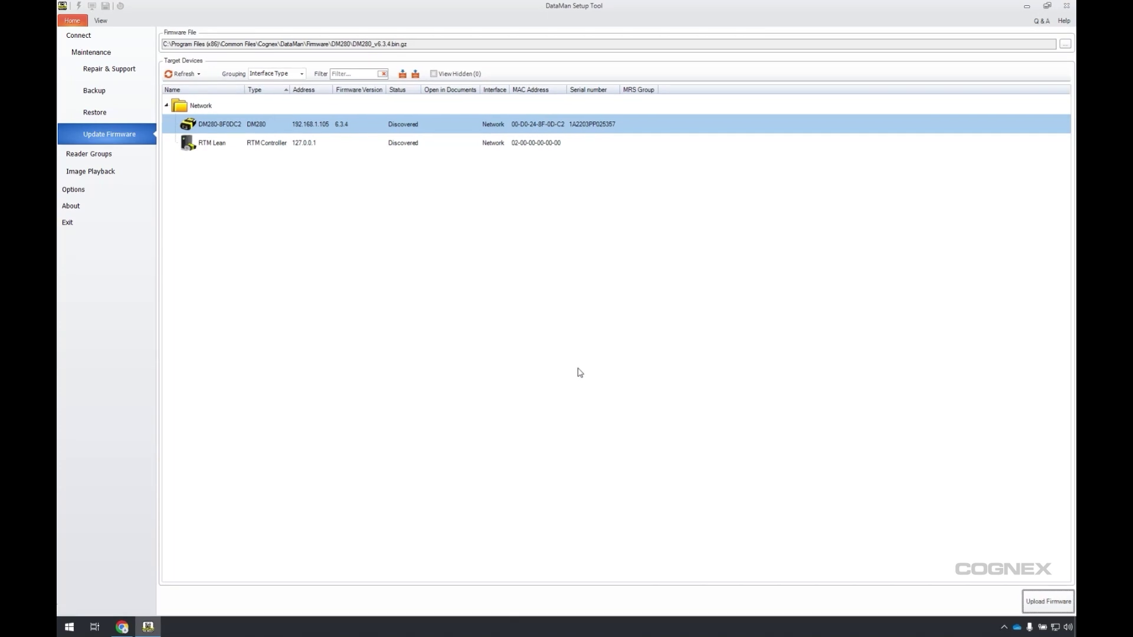